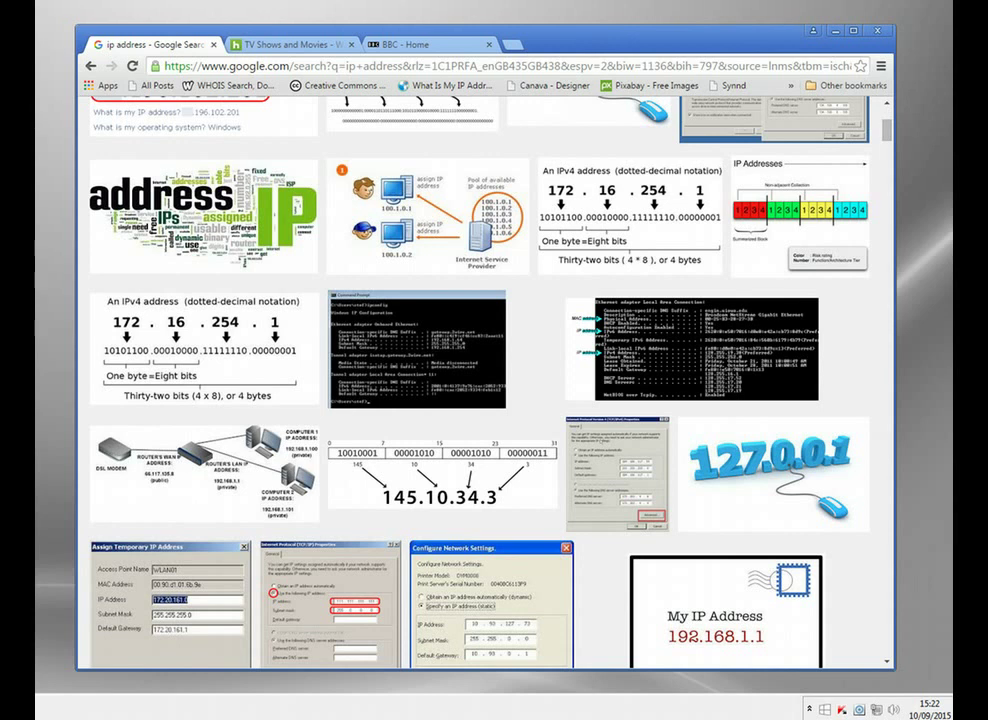
- On the open Hulu site, find The Awesomes under Hulu Originals and try to play Season 1, Episode 1
{"action": "left_click", "coordinate": [268, 45]}
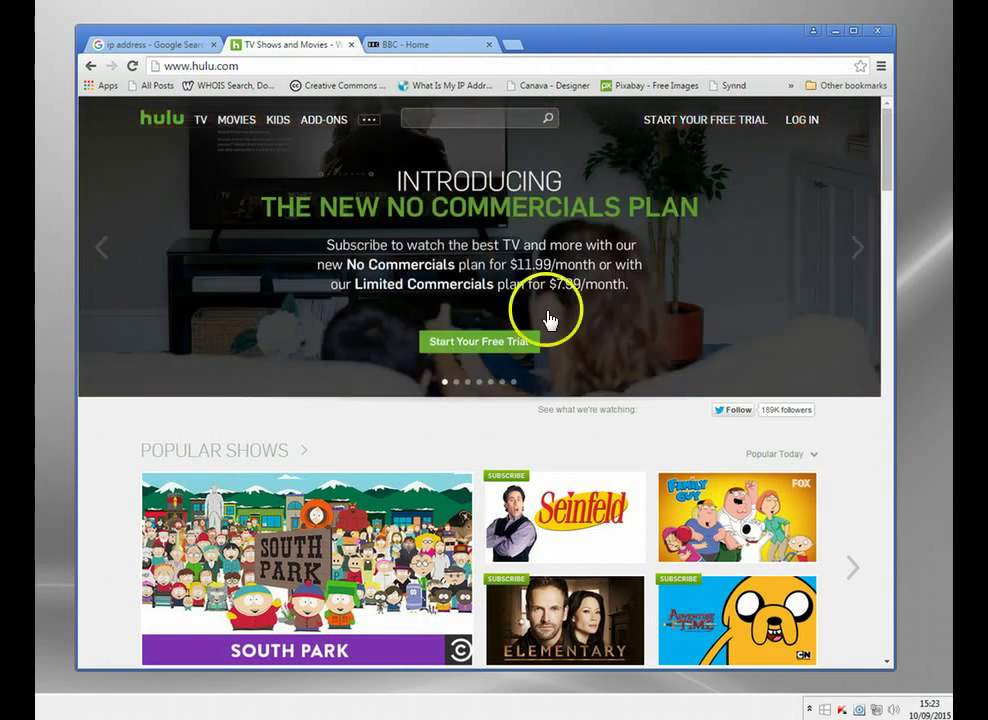
{"action": "scroll", "coordinate": [613, 347], "scroll_direction": "down", "scroll_amount": 8}
{"action": "scroll", "coordinate": [593, 332], "scroll_direction": "down", "scroll_amount": 15}
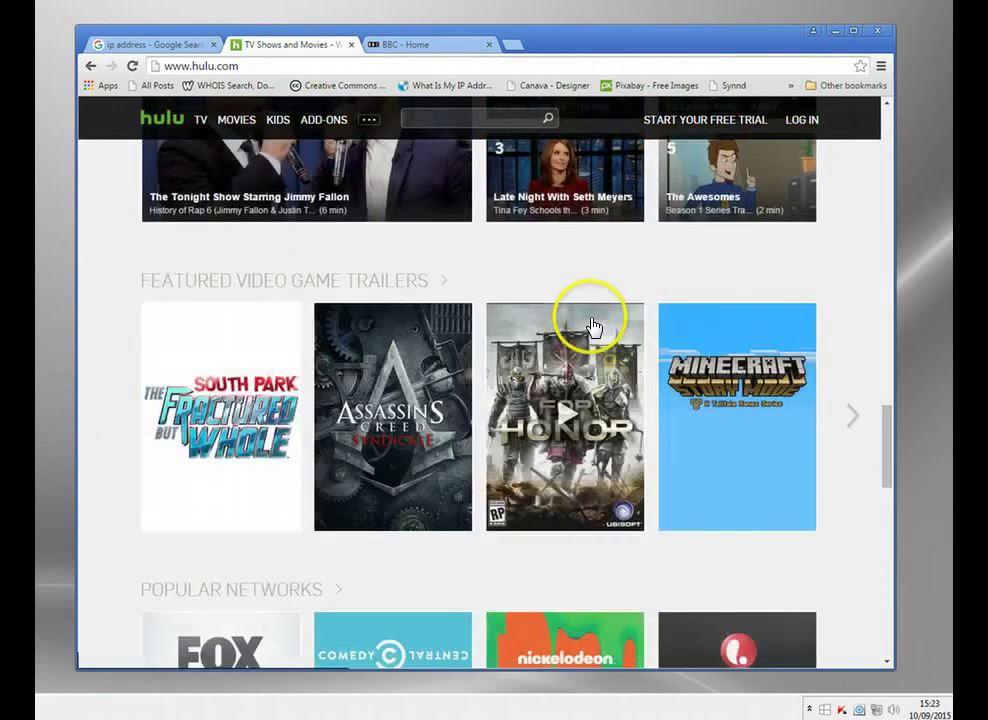
{"action": "scroll", "coordinate": [587, 320], "scroll_direction": "down", "scroll_amount": 4}
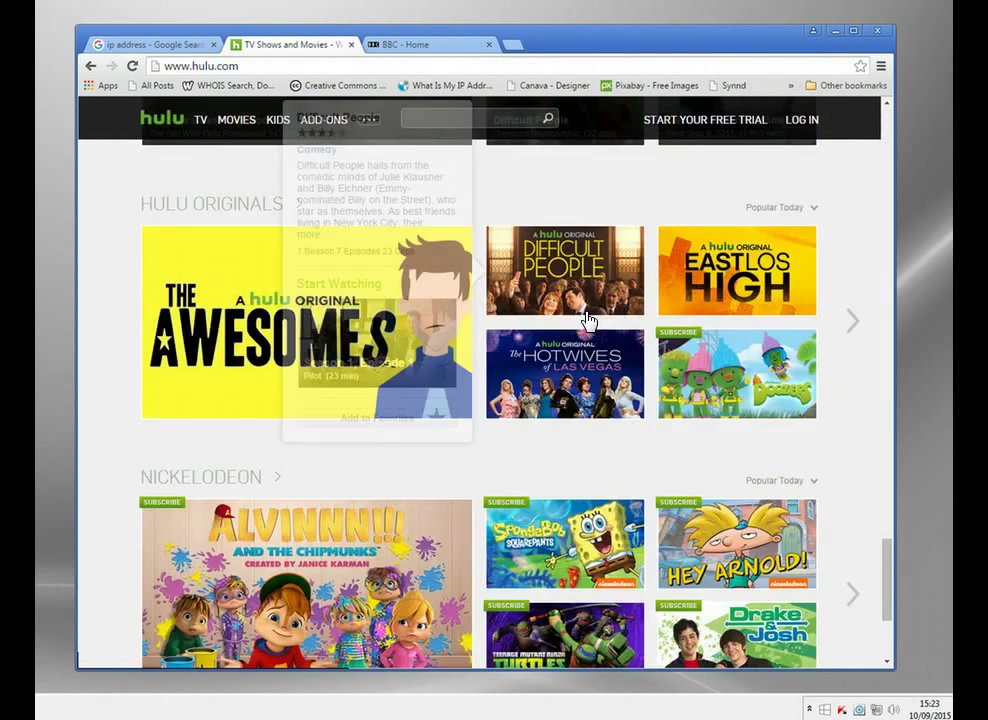
{"action": "left_click", "coordinate": [318, 414]}
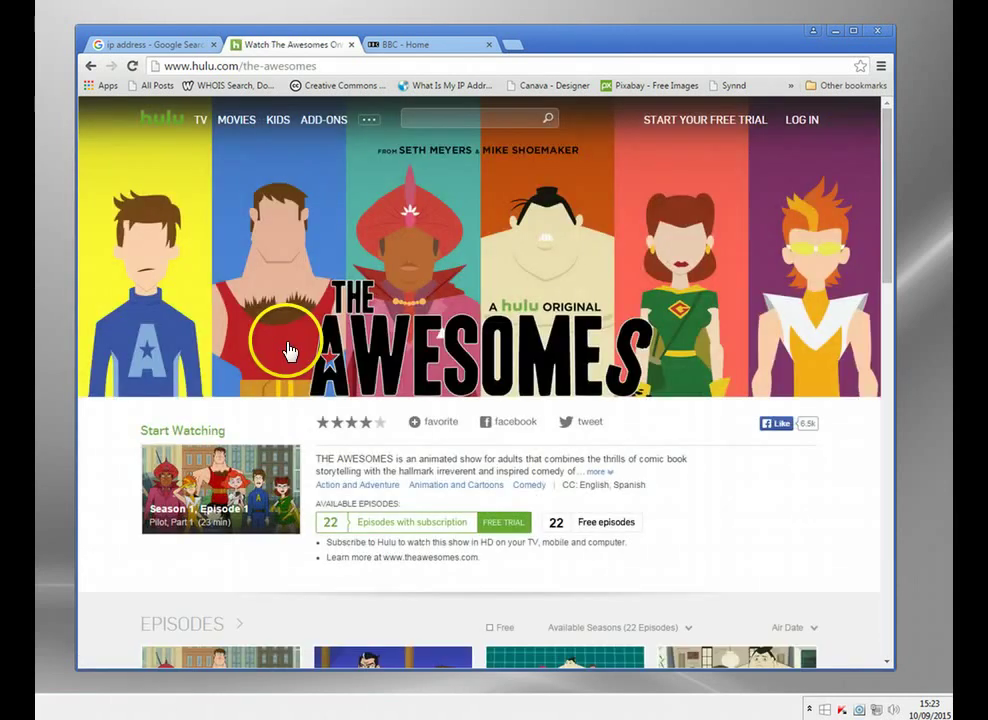
{"action": "left_click", "coordinate": [240, 519]}
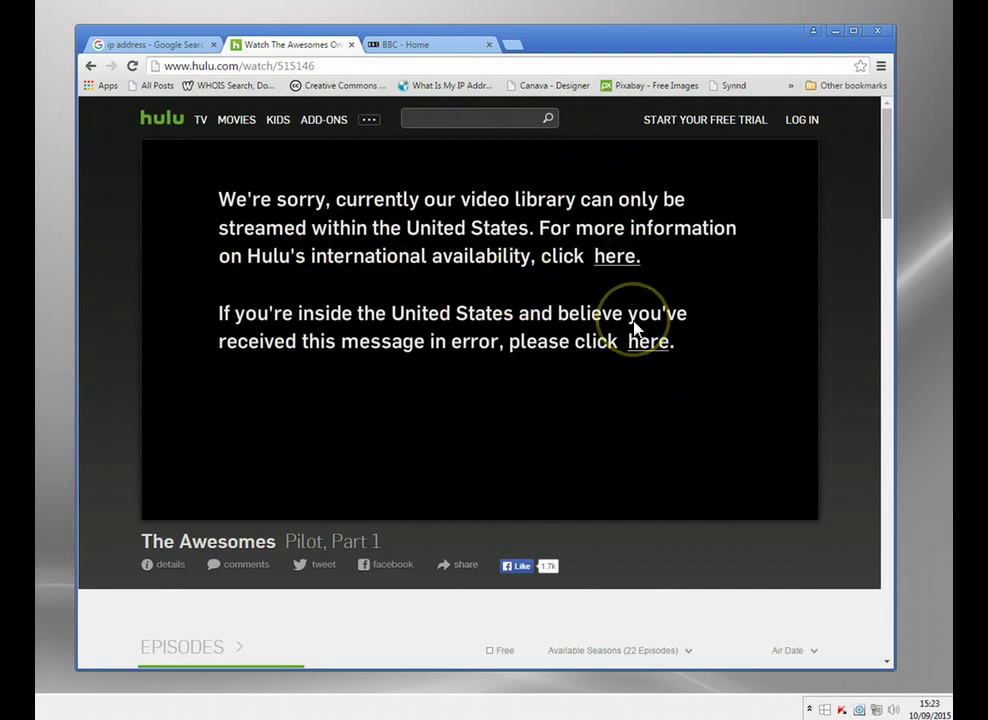
- Switch to the BBC home page and check its iPlayer and TV sections
{"action": "left_click", "coordinate": [432, 44]}
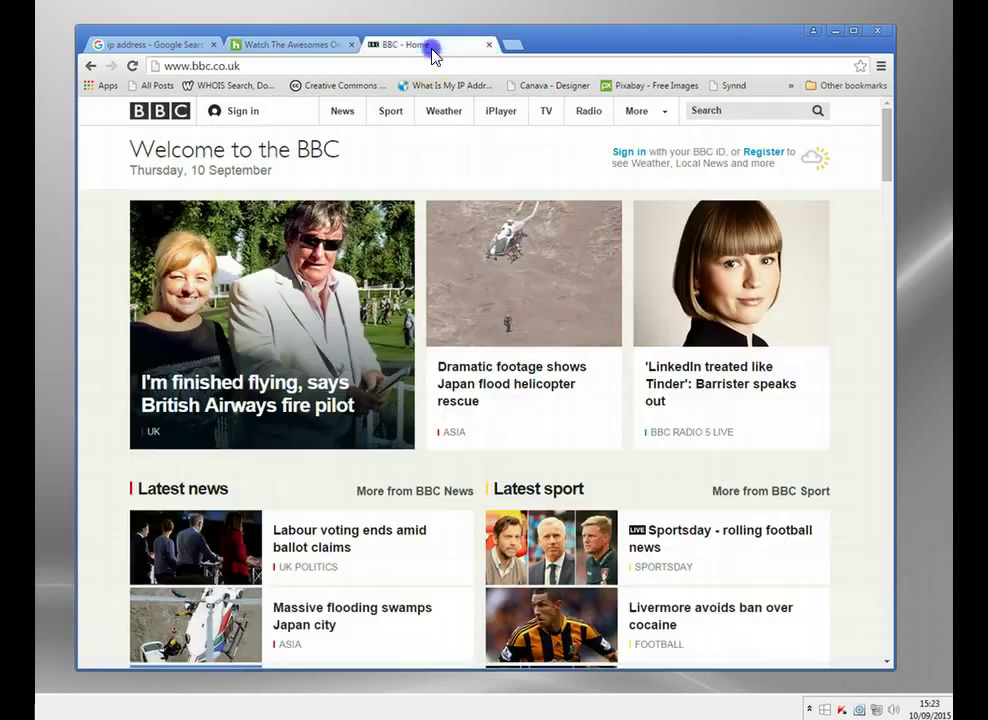
{"action": "left_click", "coordinate": [505, 112]}
{"action": "left_click", "coordinate": [547, 118]}
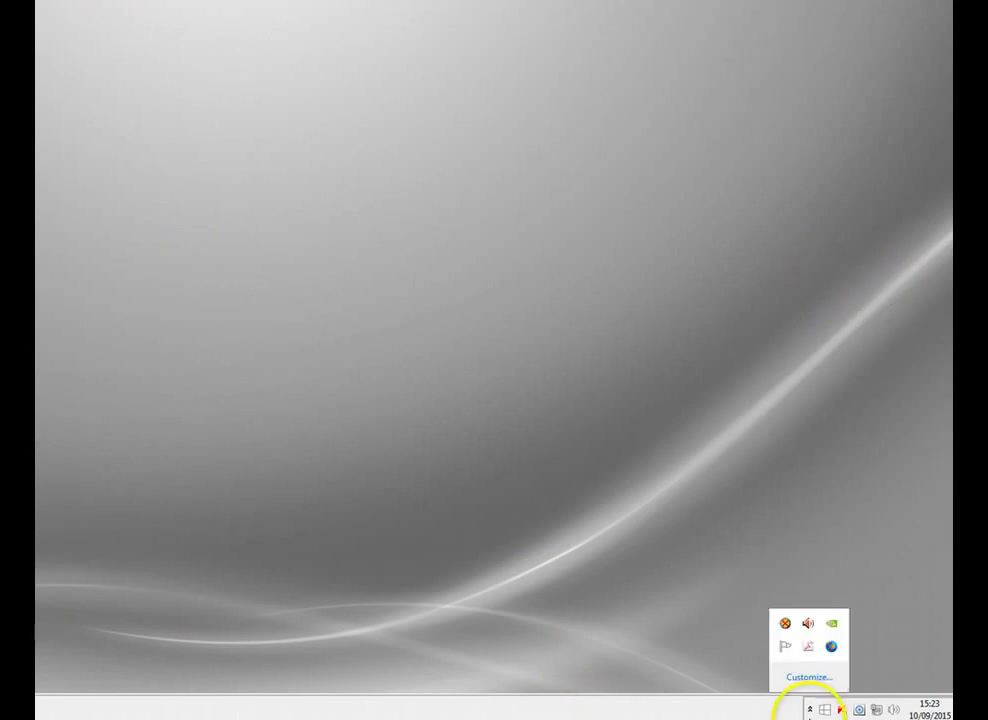
- Switch to Identity Cloaker, connect through one of the US 4 proxy servers in the list, and minimise the window
{"action": "double_click", "coordinate": [785, 625]}
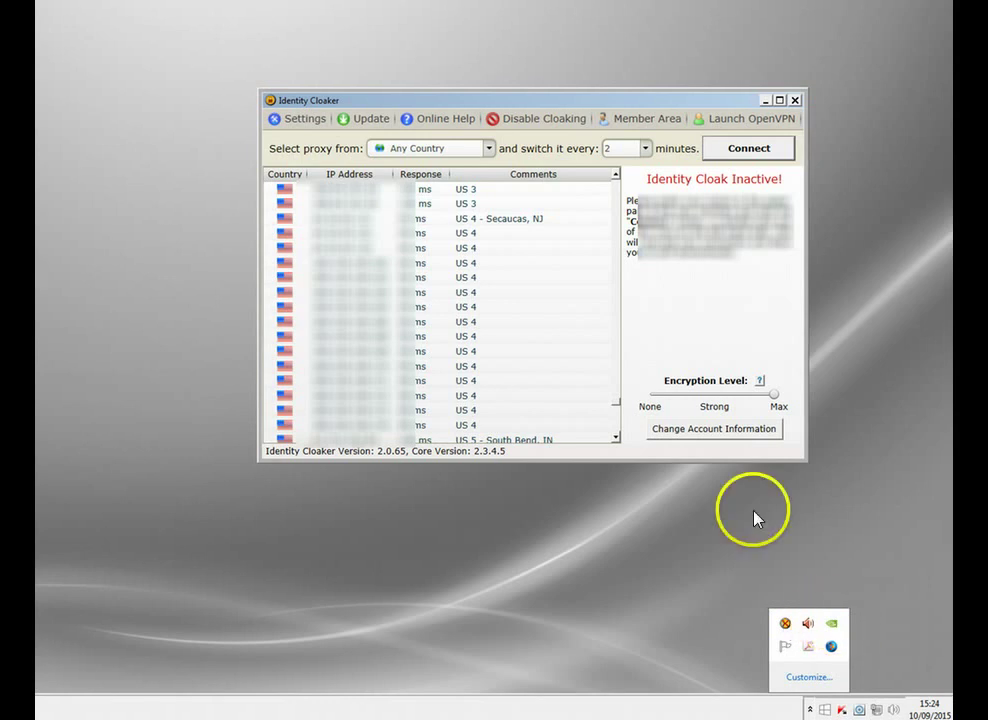
{"action": "left_click_drag", "start_coordinate": [619, 406], "coordinate": [617, 269]}
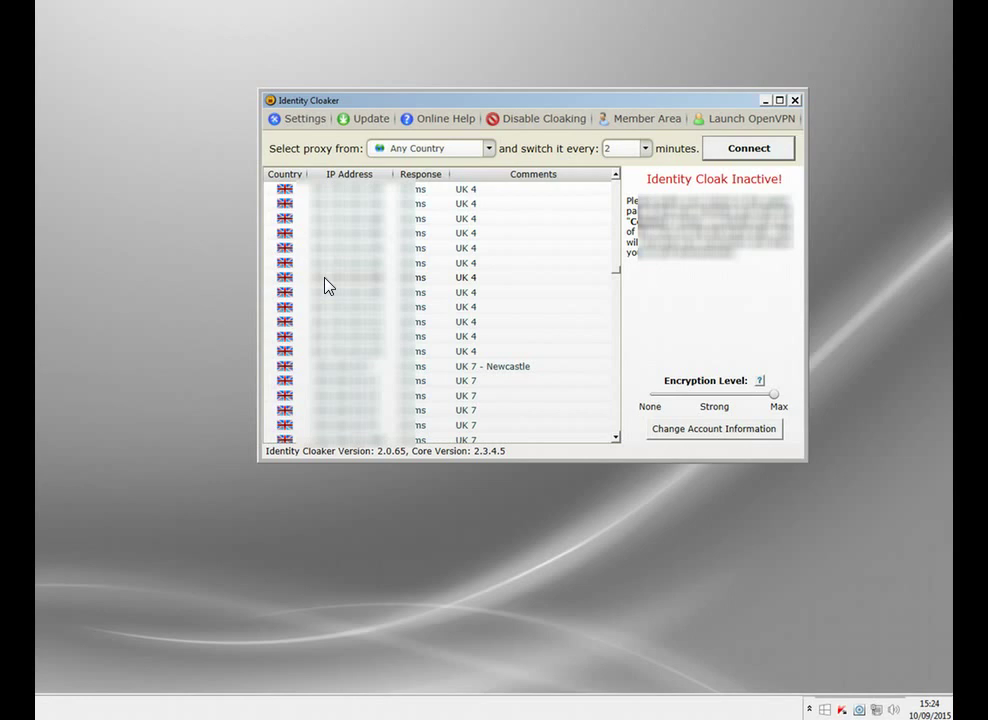
{"action": "left_click_drag", "start_coordinate": [616, 266], "coordinate": [617, 344]}
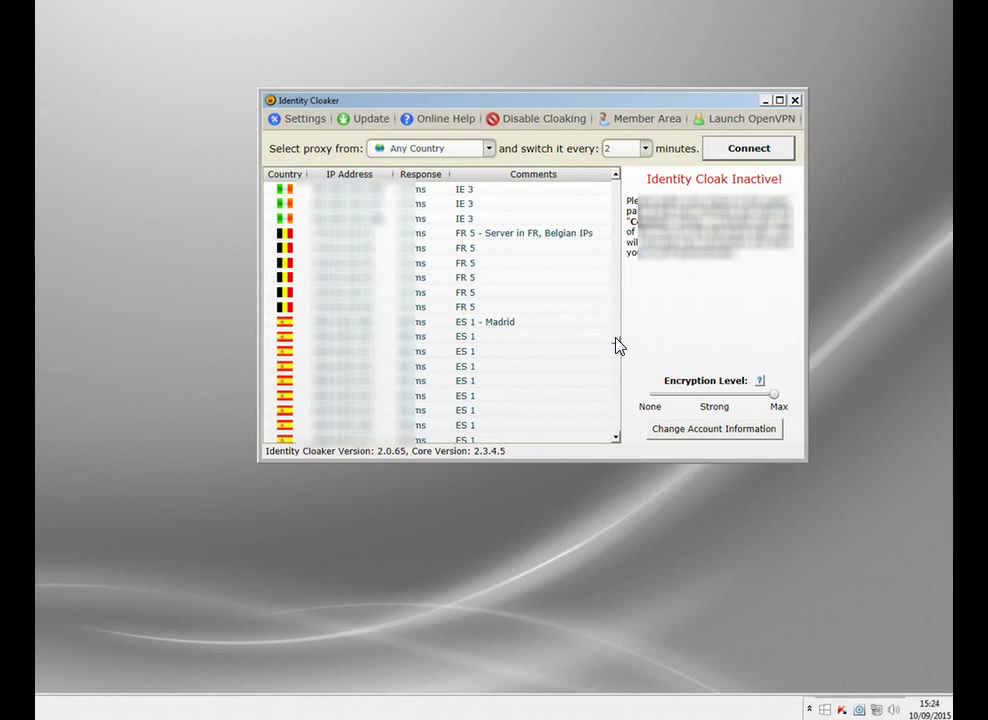
{"action": "left_click_drag", "start_coordinate": [616, 345], "coordinate": [617, 408]}
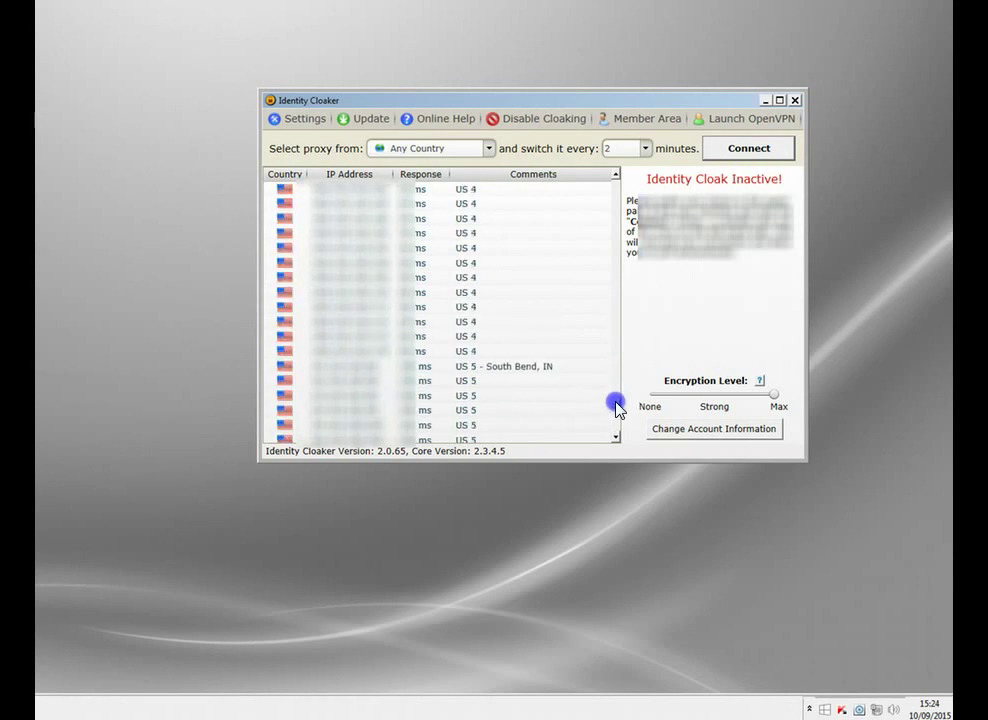
{"action": "double_click", "coordinate": [344, 237]}
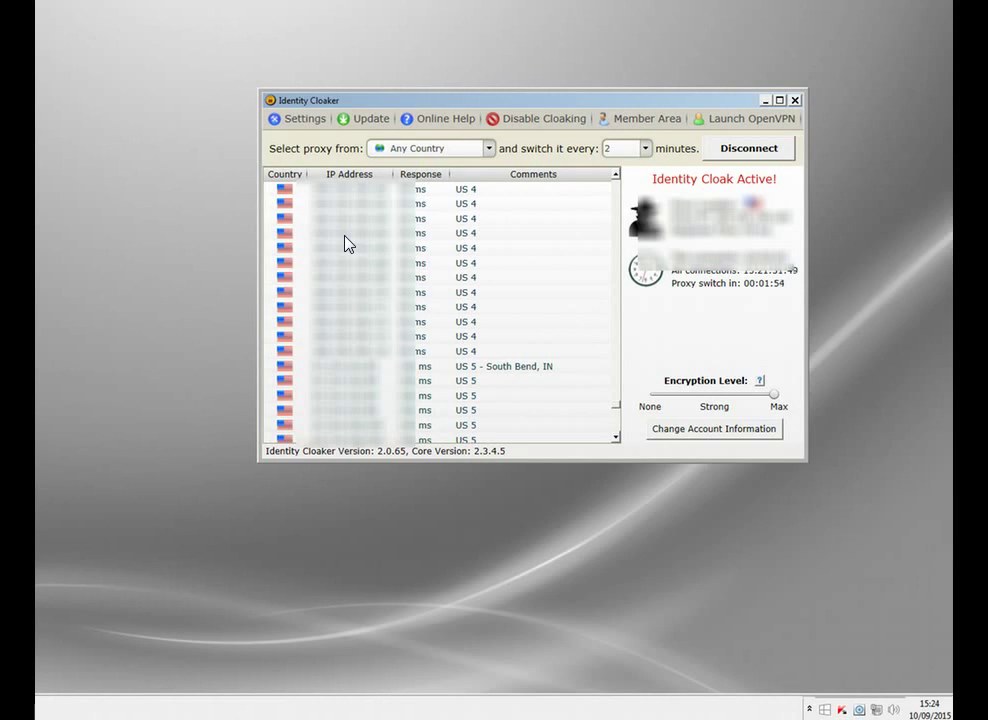
{"action": "left_click", "coordinate": [765, 100]}
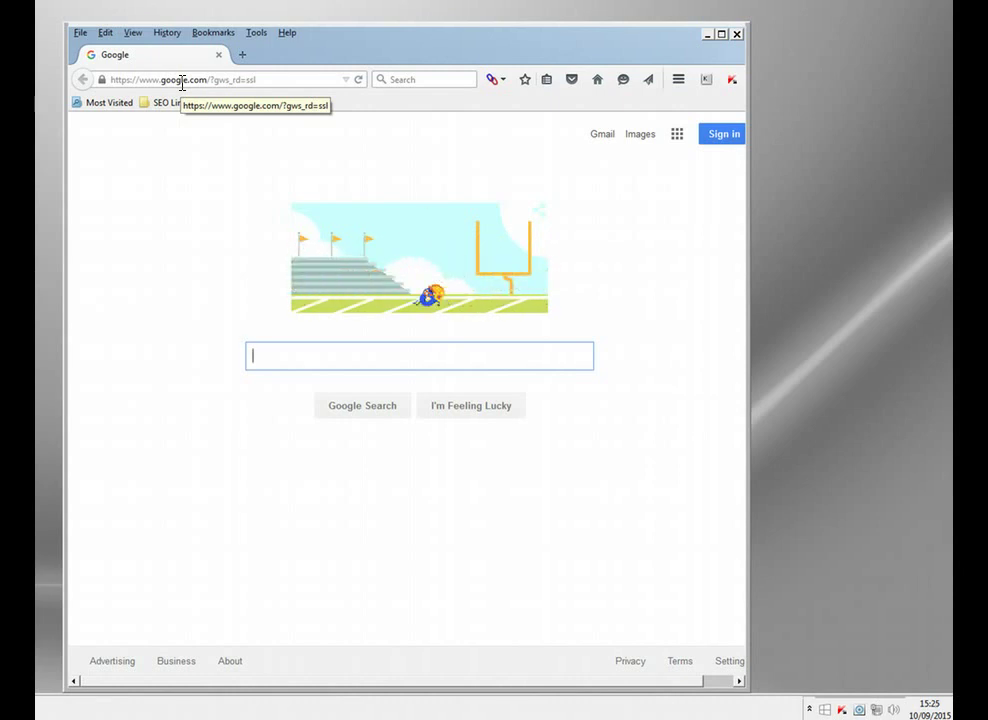
{"action": "left_click", "coordinate": [181, 84]}
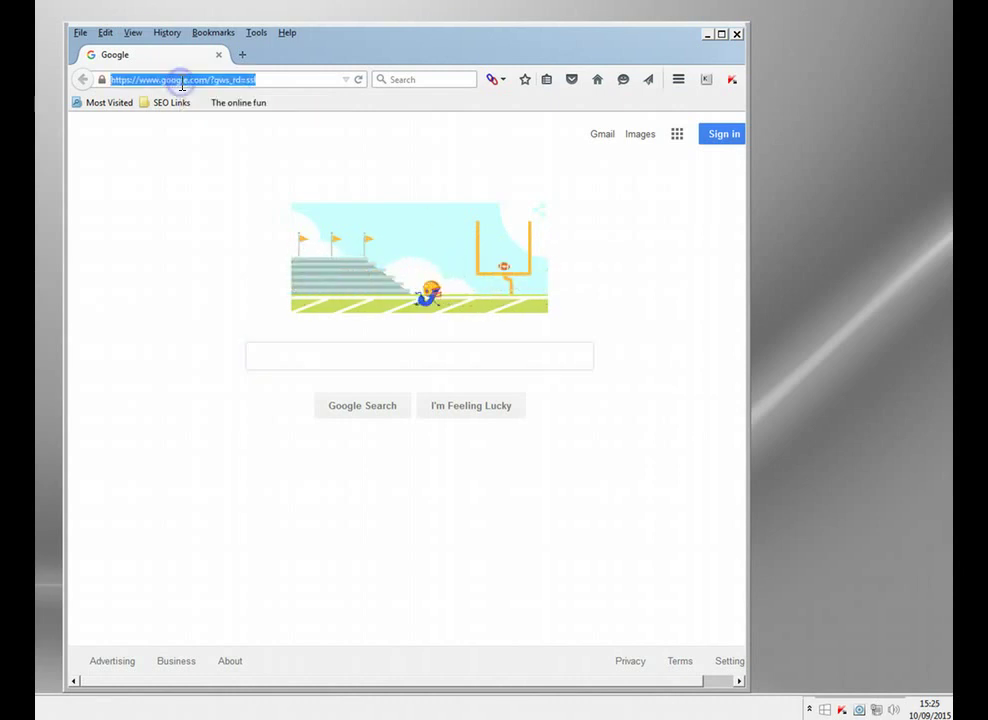
{"action": "type", "text": "www.hulu.com"}
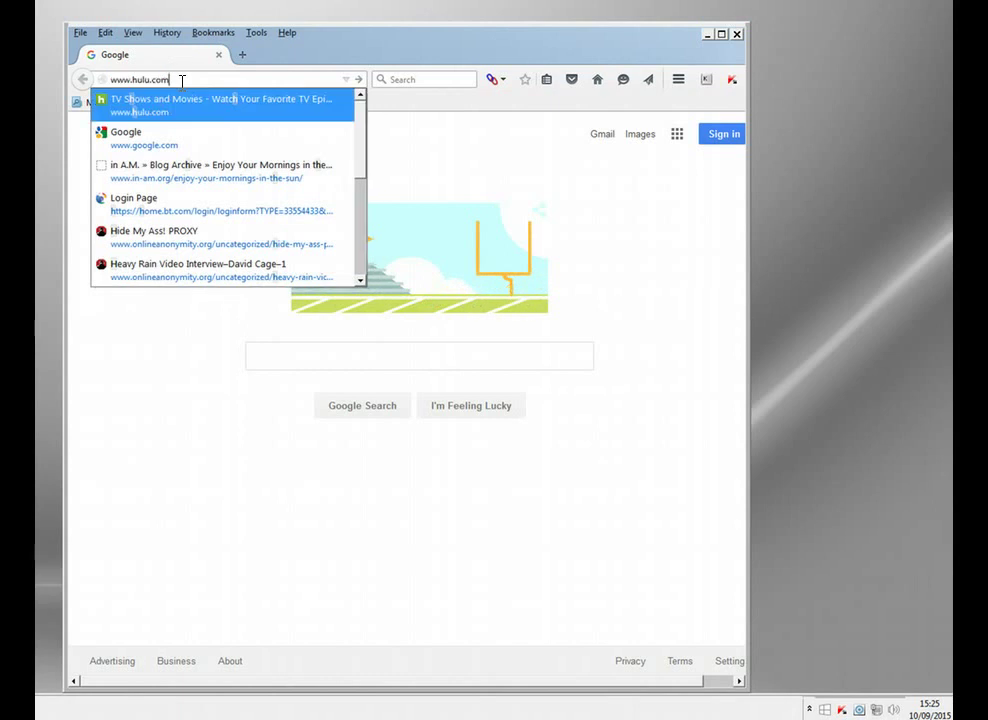
{"action": "key", "text": "Return"}
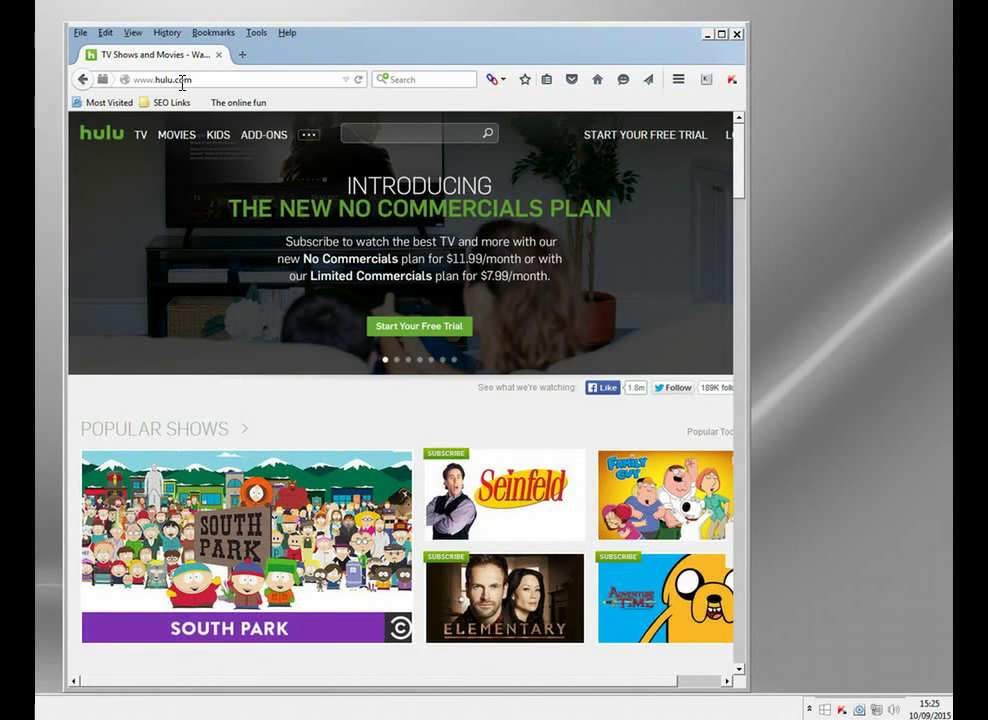
- Open The Awesomes from the Hulu Originals section and play Season 1, Episode 1
{"action": "scroll", "coordinate": [390, 247], "scroll_direction": "down", "scroll_amount": 5}
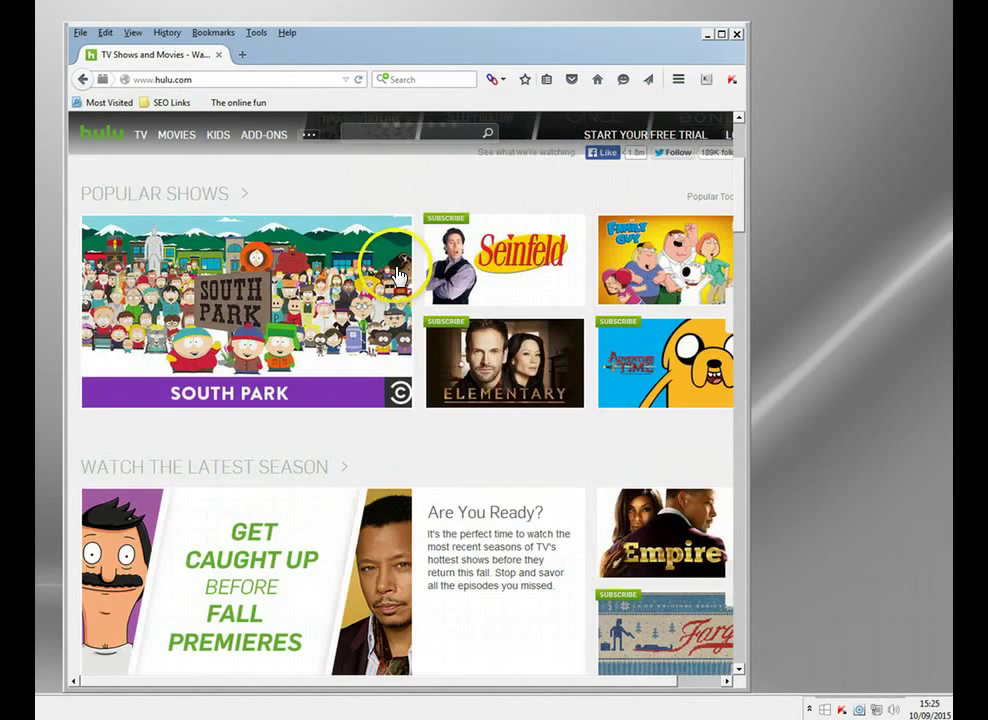
{"action": "scroll", "coordinate": [392, 265], "scroll_direction": "down", "scroll_amount": 10}
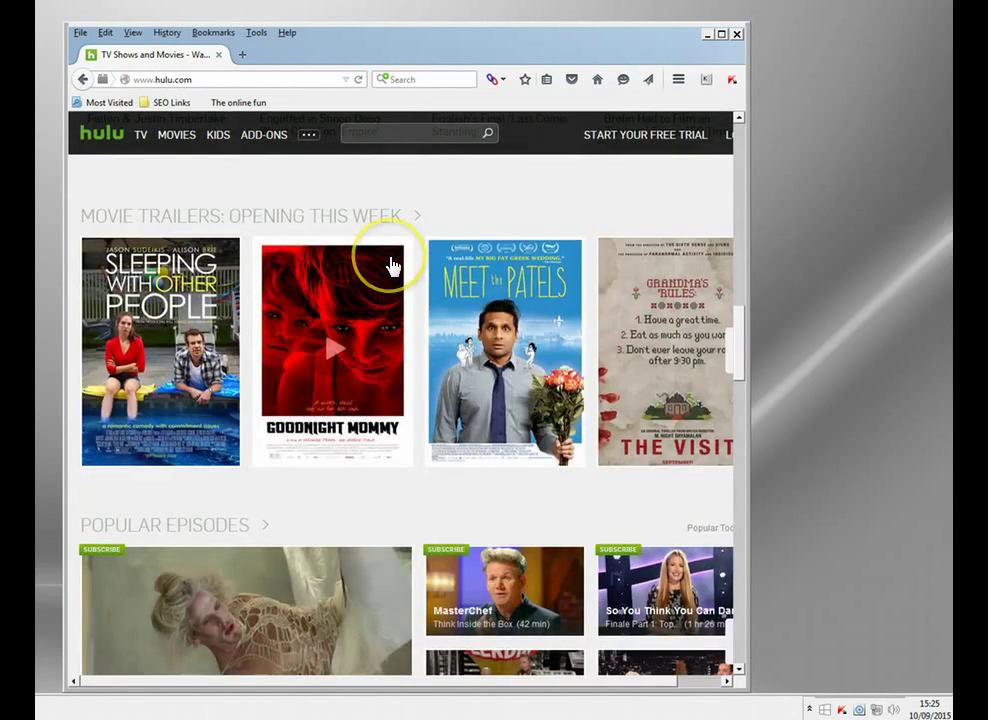
{"action": "scroll", "coordinate": [392, 266], "scroll_direction": "down", "scroll_amount": 3}
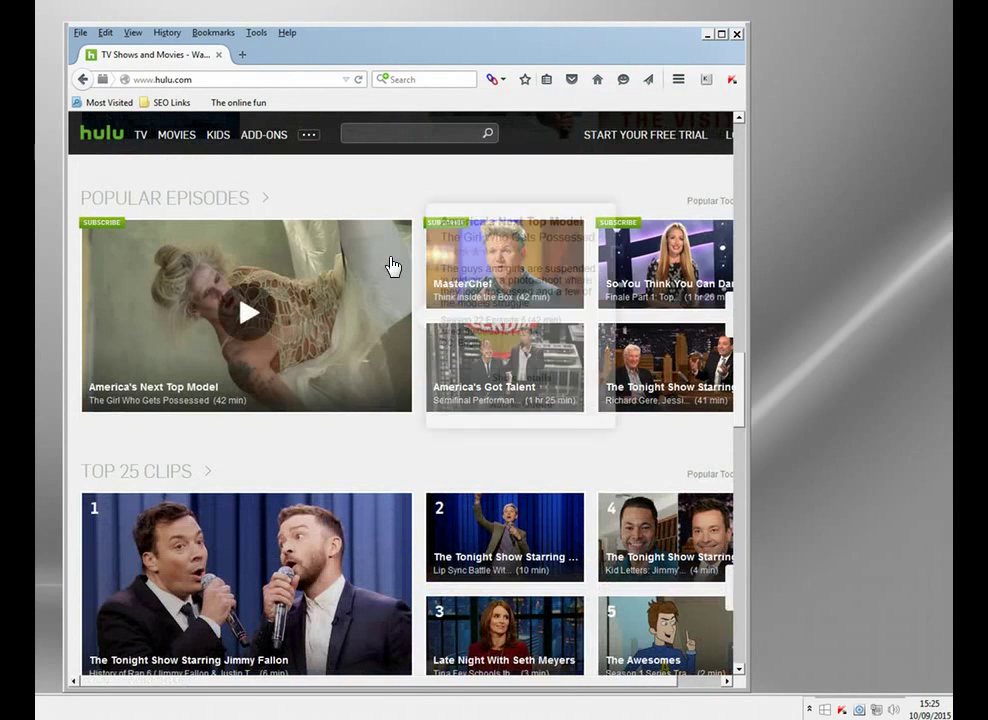
{"action": "scroll", "coordinate": [393, 266], "scroll_direction": "down", "scroll_amount": 4}
{"action": "scroll", "coordinate": [392, 266], "scroll_direction": "down", "scroll_amount": 5}
{"action": "scroll", "coordinate": [392, 266], "scroll_direction": "down", "scroll_amount": 5}
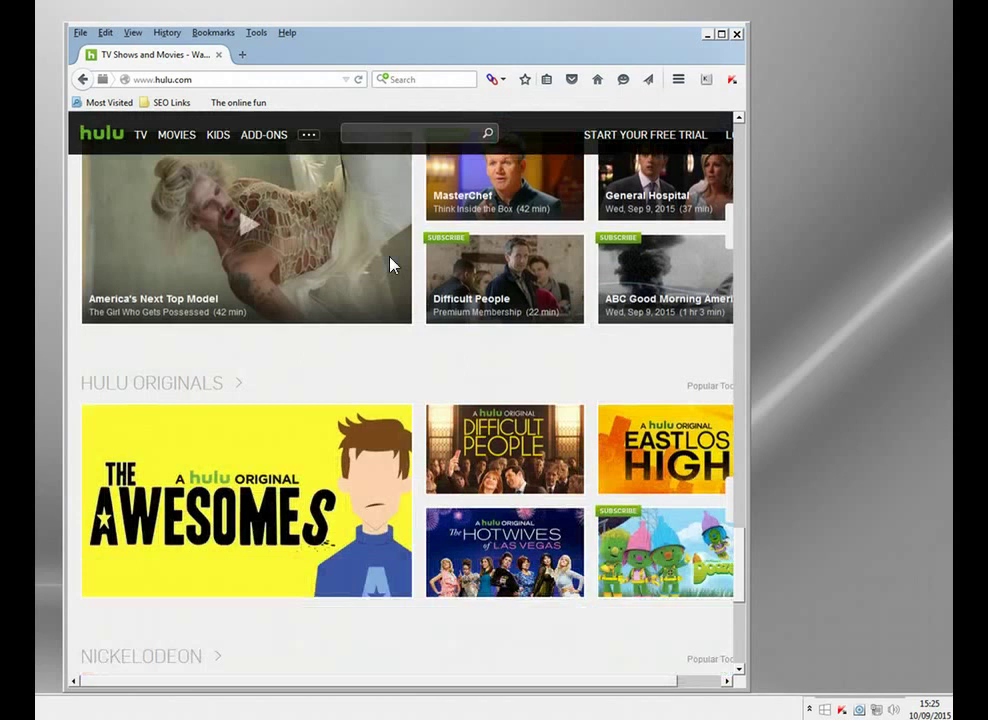
{"action": "scroll", "coordinate": [392, 265], "scroll_direction": "up", "scroll_amount": 2}
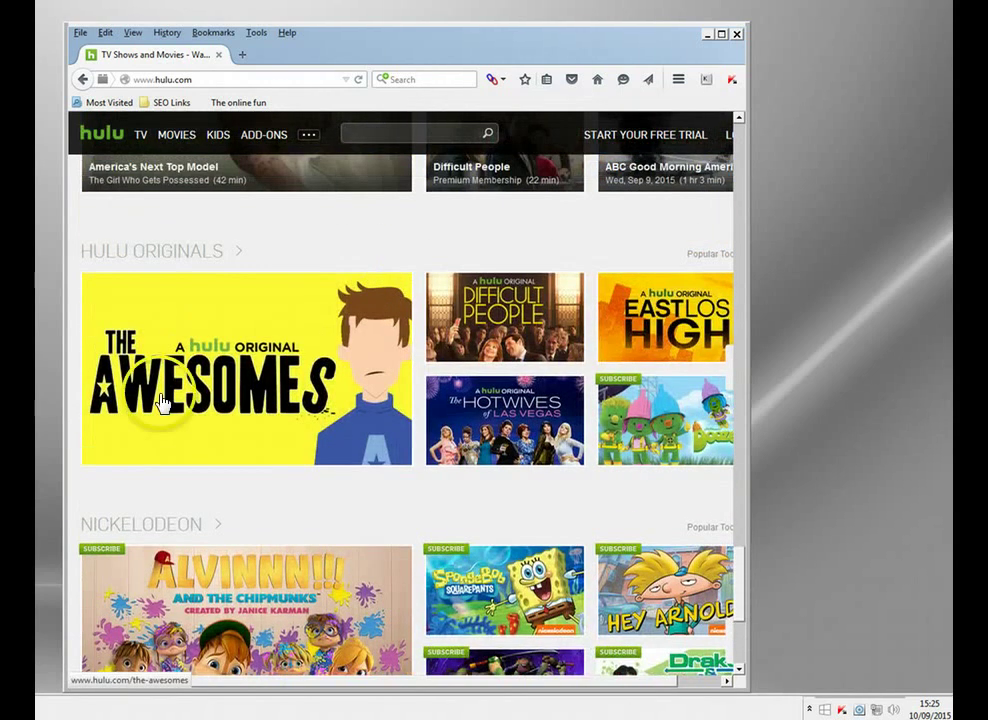
{"action": "left_click", "coordinate": [242, 388]}
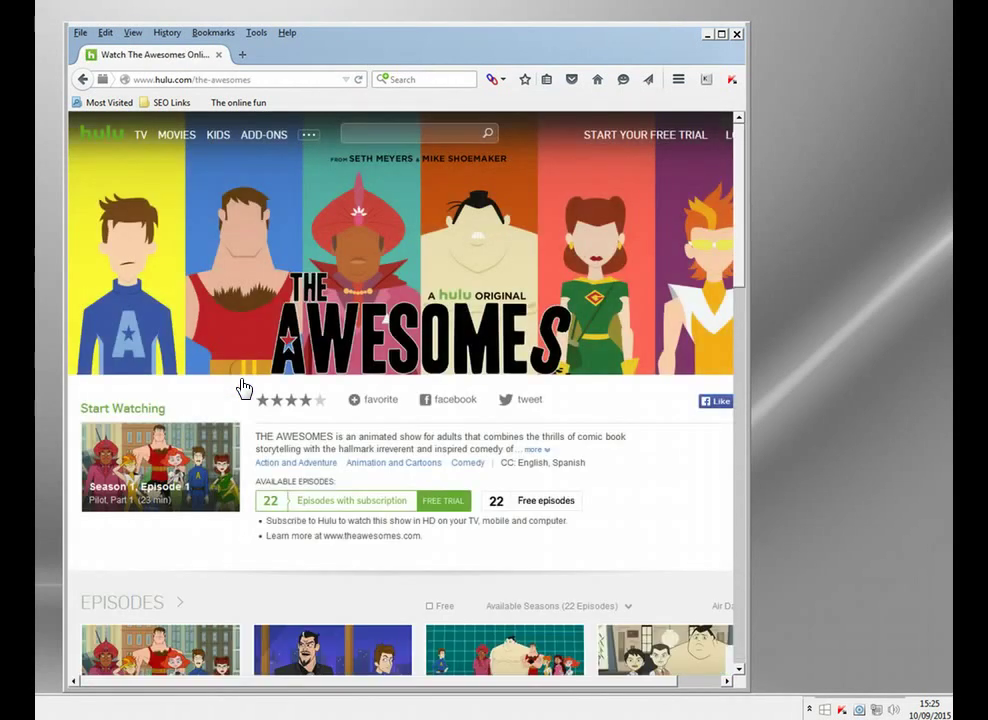
{"action": "scroll", "coordinate": [243, 386], "scroll_direction": "down", "scroll_amount": 3}
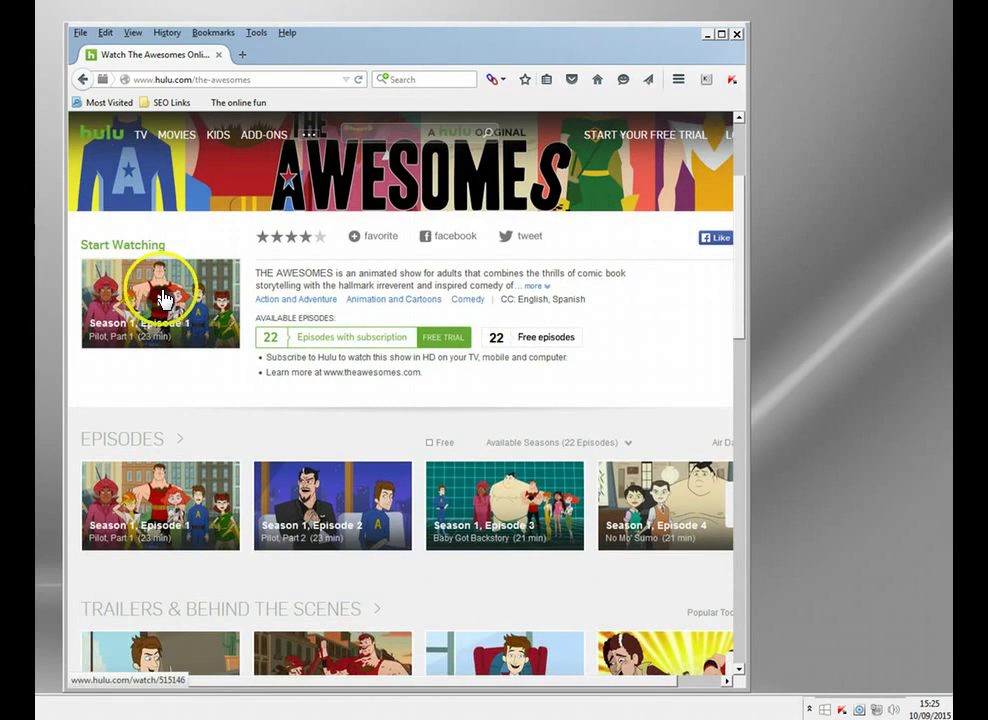
{"action": "left_click", "coordinate": [163, 302]}
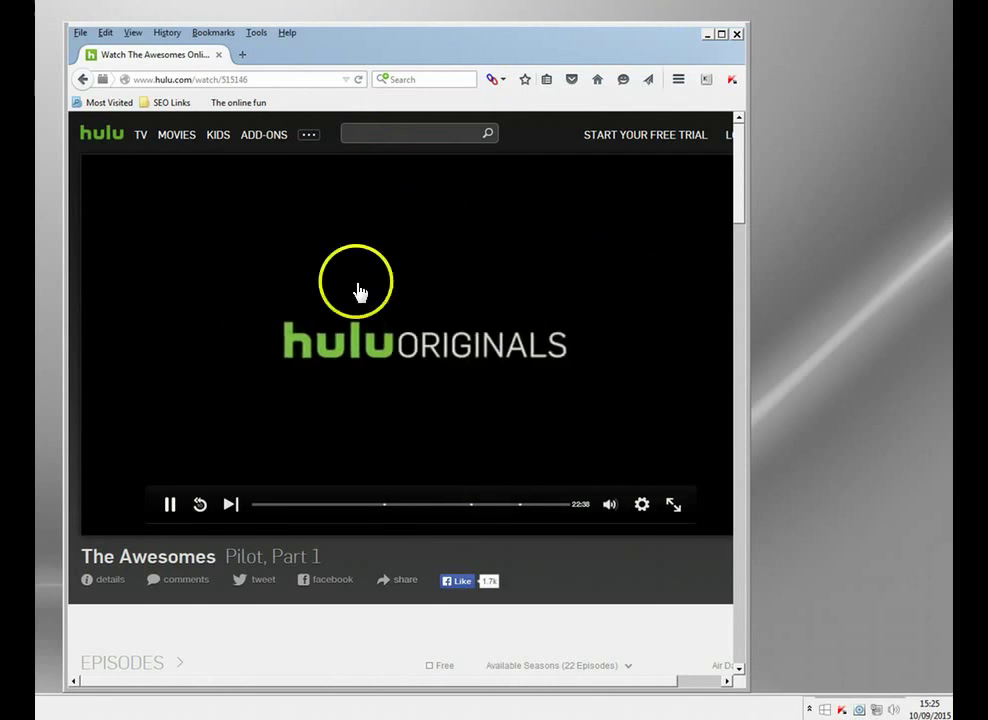
- Toggle the playback of The Awesomes pilot episode between paused and playing
{"action": "left_click", "coordinate": [168, 508]}
{"action": "left_click", "coordinate": [168, 510]}
{"action": "left_click", "coordinate": [172, 508]}
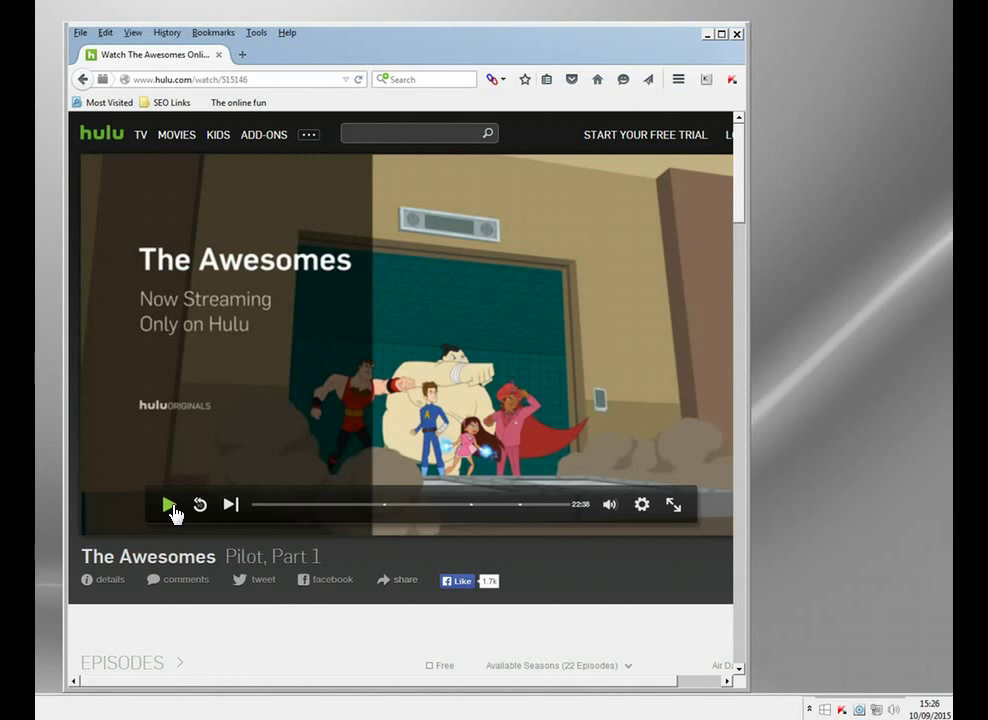
{"action": "left_click", "coordinate": [170, 331]}
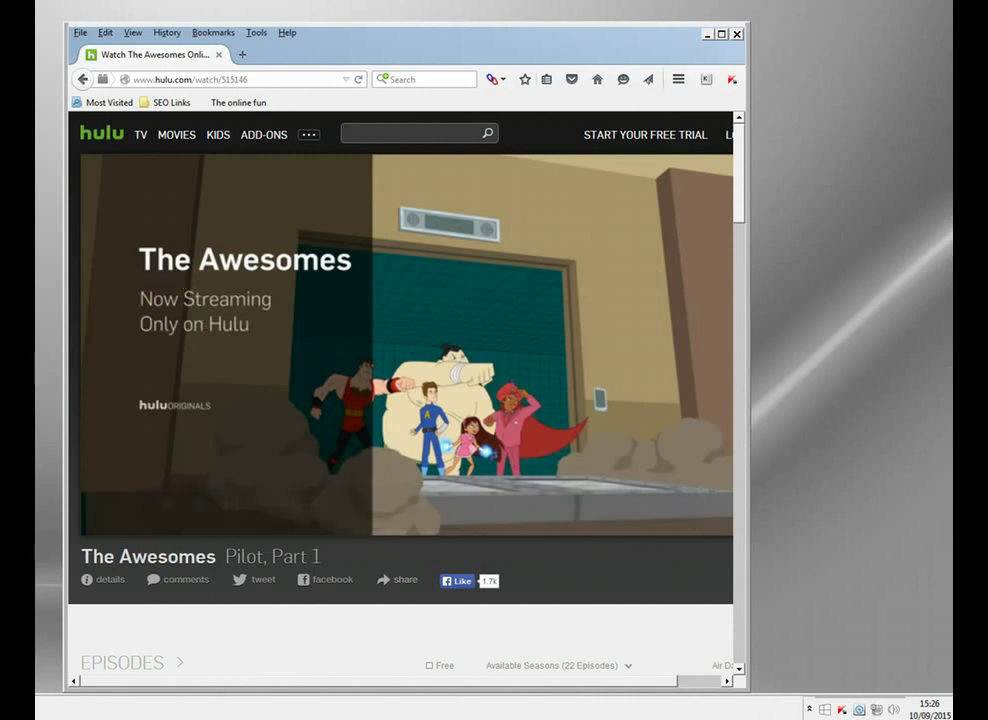